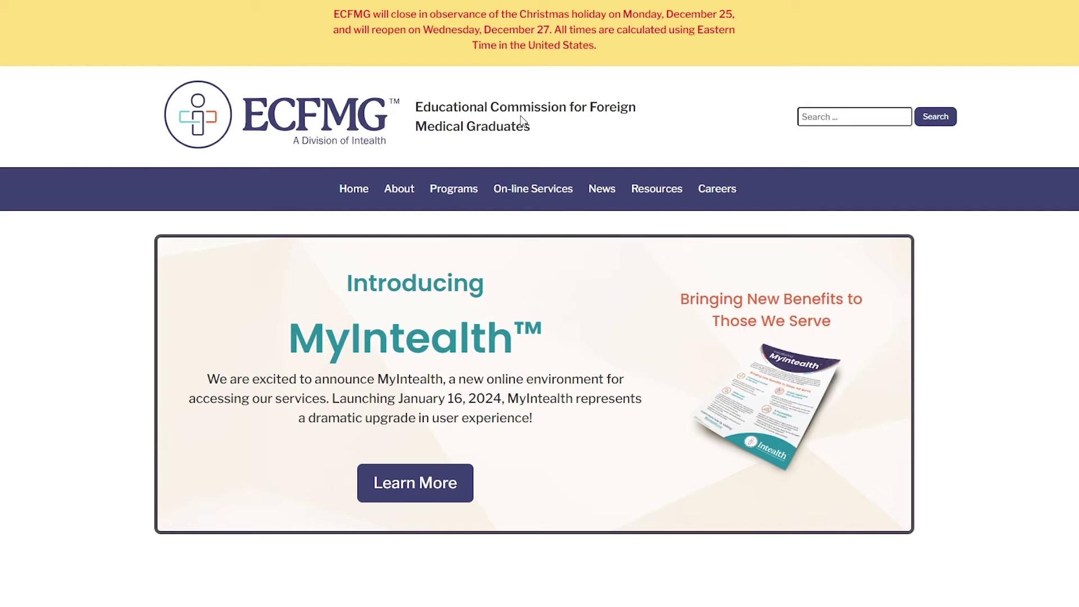
Go from the On-line Services overview through For Physicians to the Interactive Web Applications login.
left_click(530, 190)
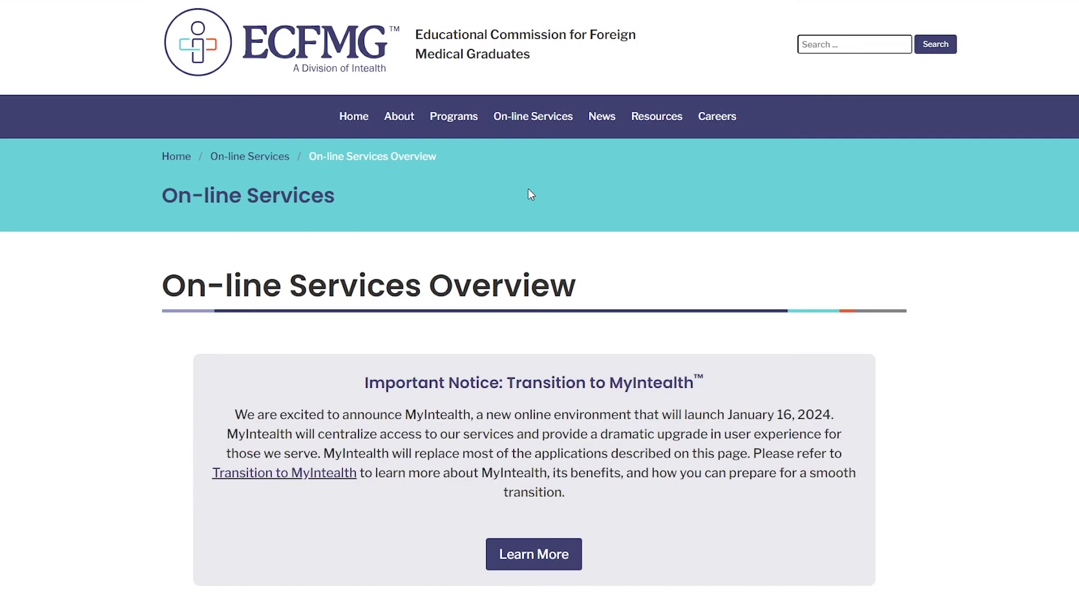
scroll(531, 194, "down", 5)
left_click(169, 371)
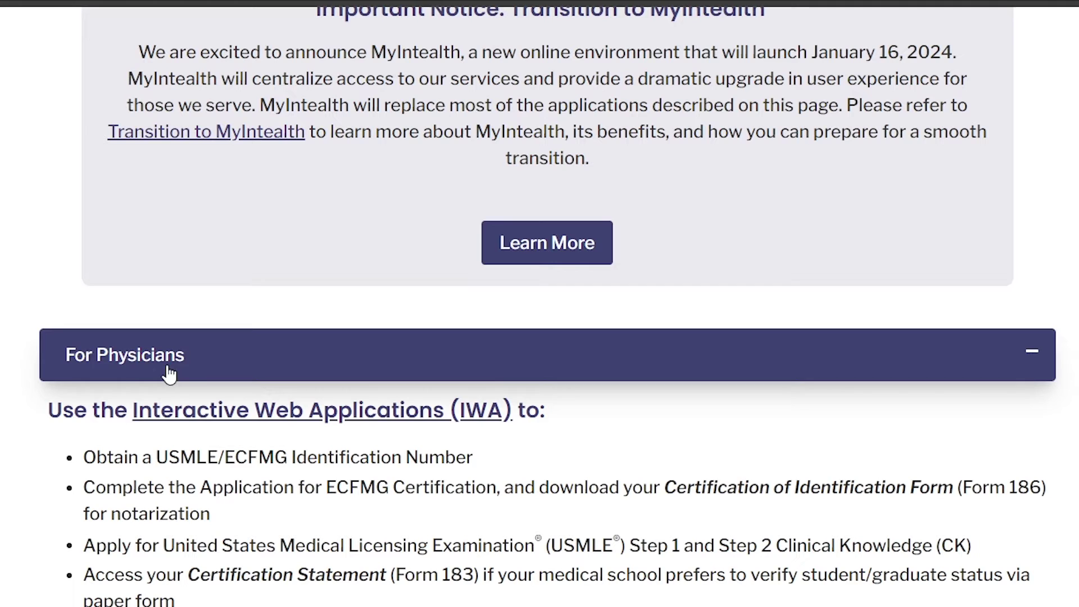
left_click(461, 419)
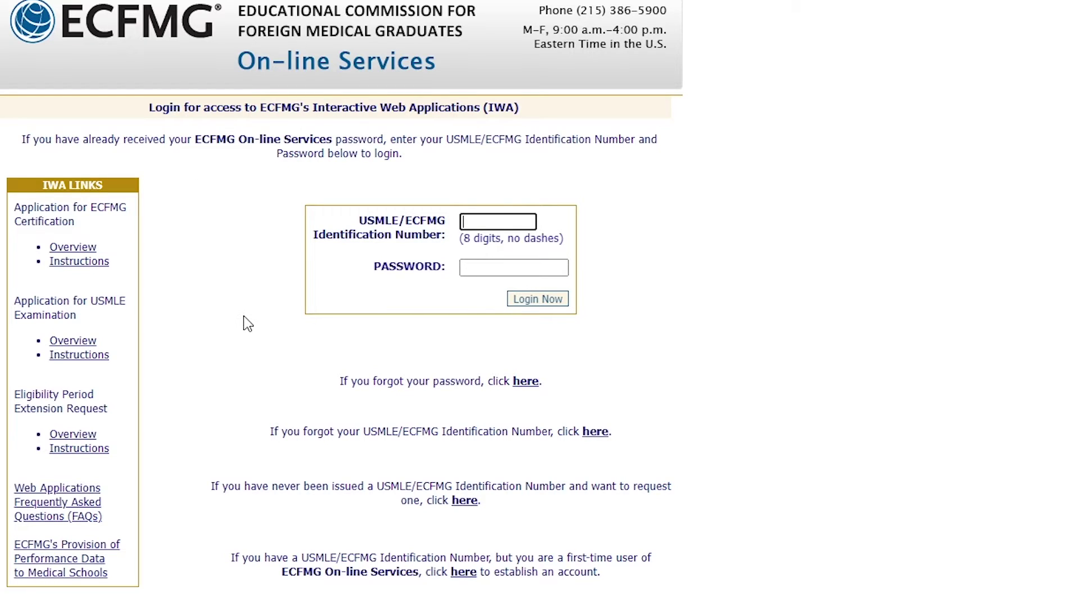
Start first-time account setup, accept the instructions and Privacy Notice, and answer 'No, never submitted'.
left_click(464, 571)
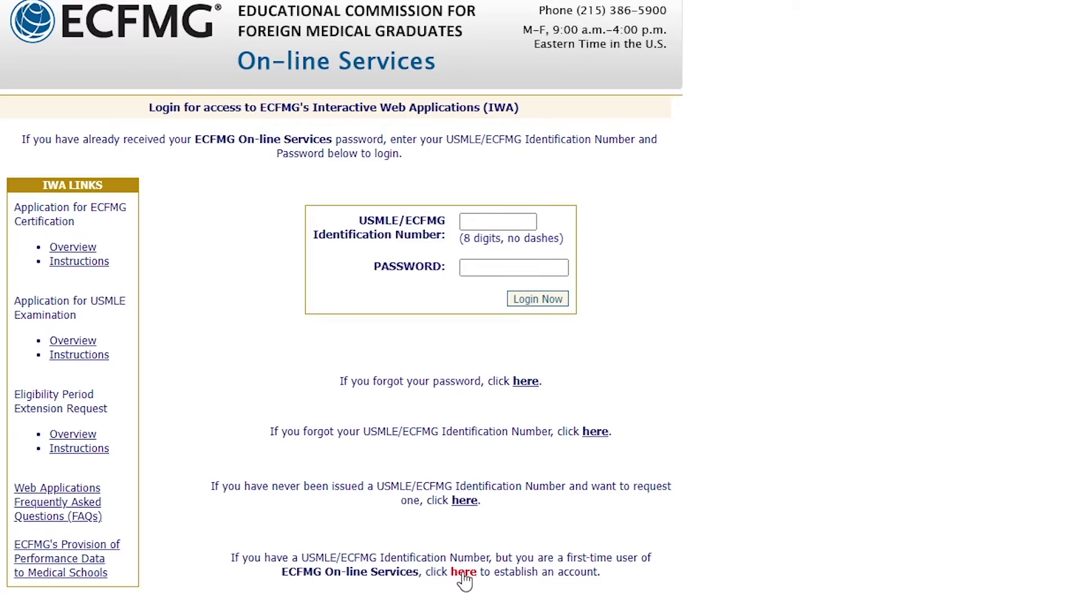
scroll(335, 339, "down", 20)
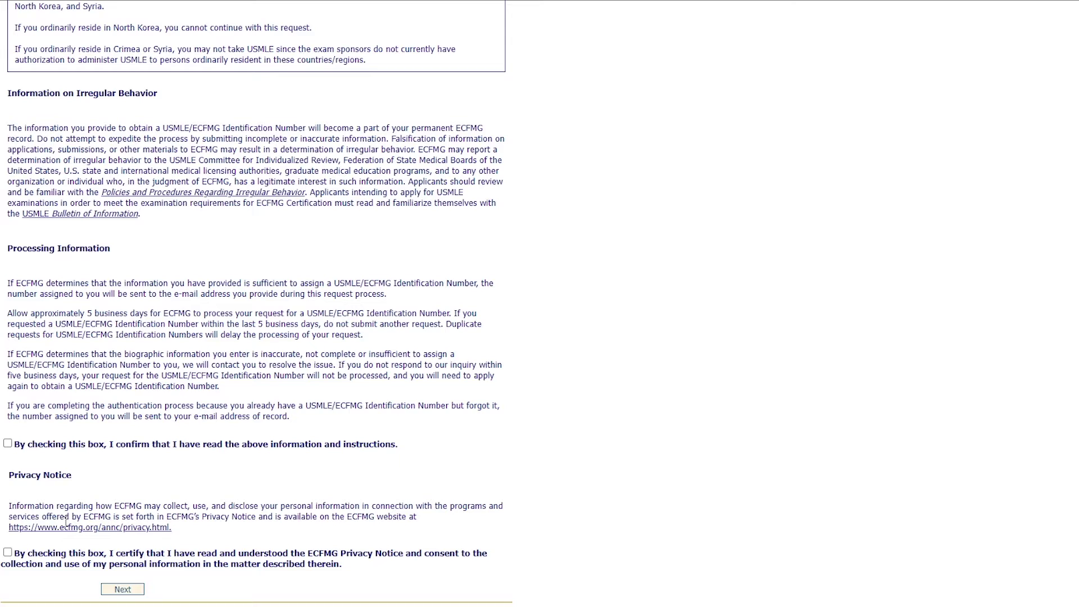
left_click(7, 444)
left_click(7, 552)
left_click(124, 591)
left_click(14, 476)
left_click(37, 517)
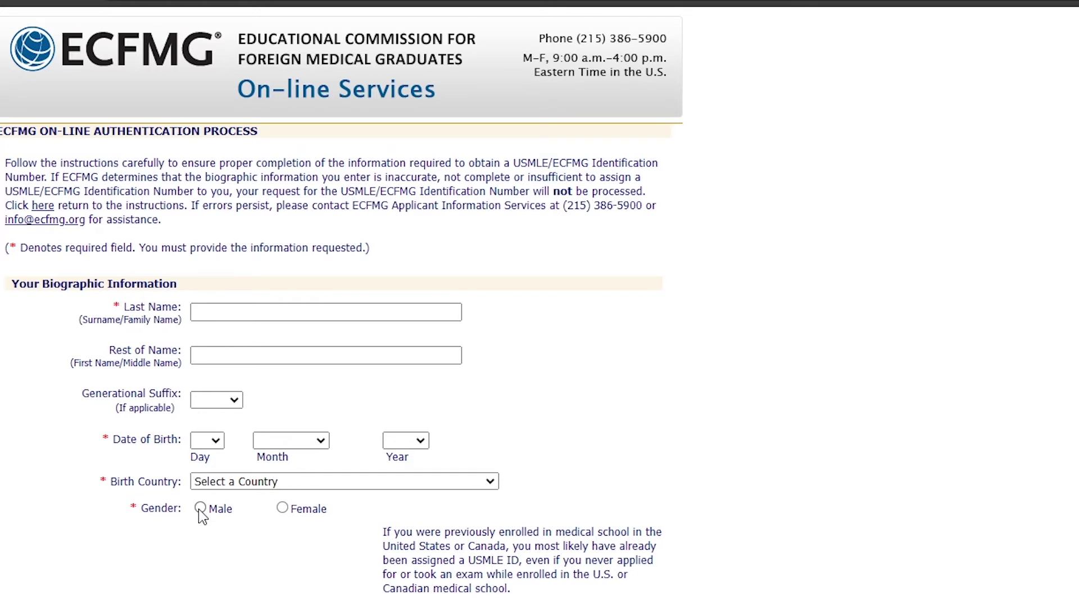
Set the medical school country to ALBANIA and choose Our Lady of Good Counsel University Faculty of Medicine.
scroll(198, 509, "down", 9)
scroll(198, 508, "down", 1)
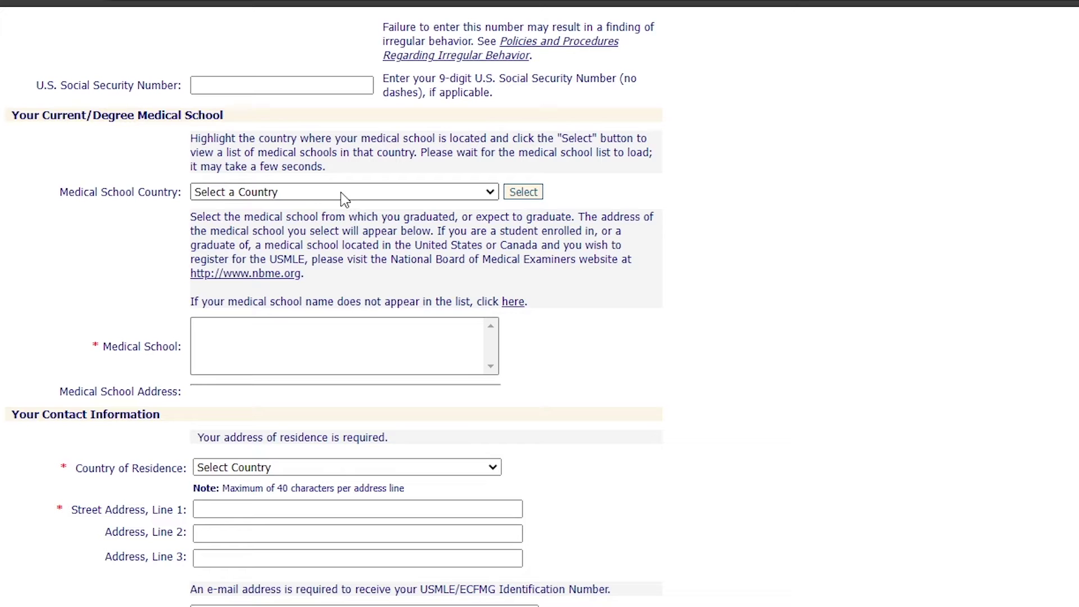
left_click(308, 190)
left_click(277, 236)
left_click(518, 197)
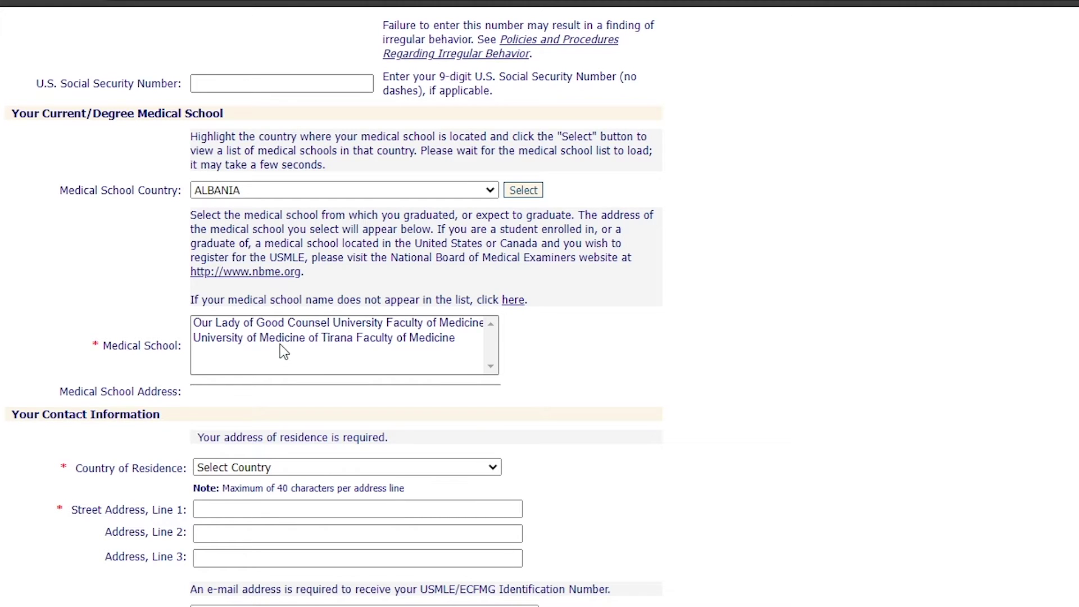
left_click(268, 326)
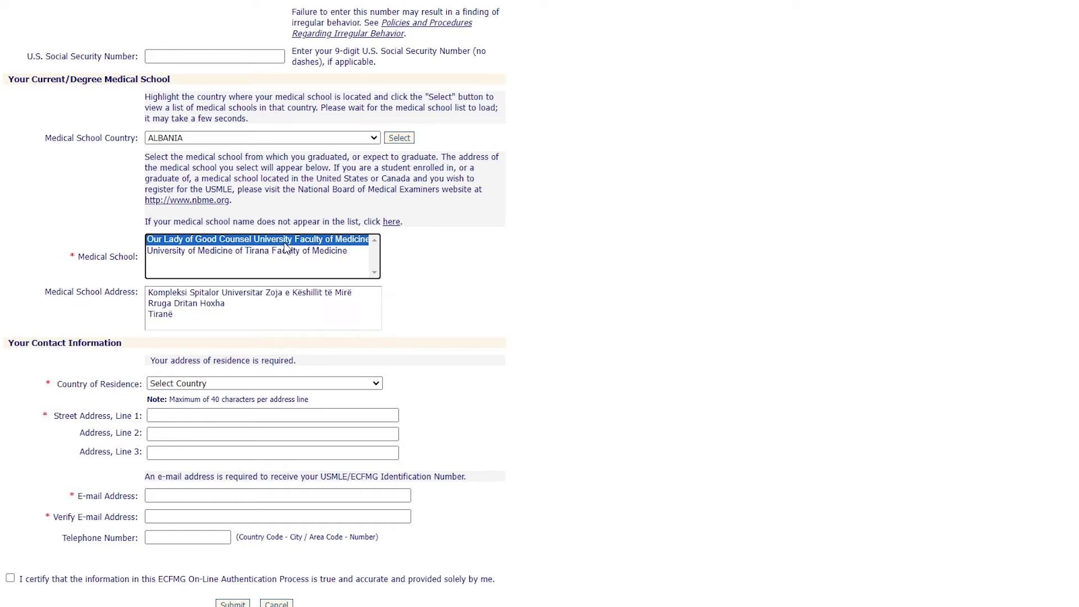
scroll(286, 250, "down", 1)
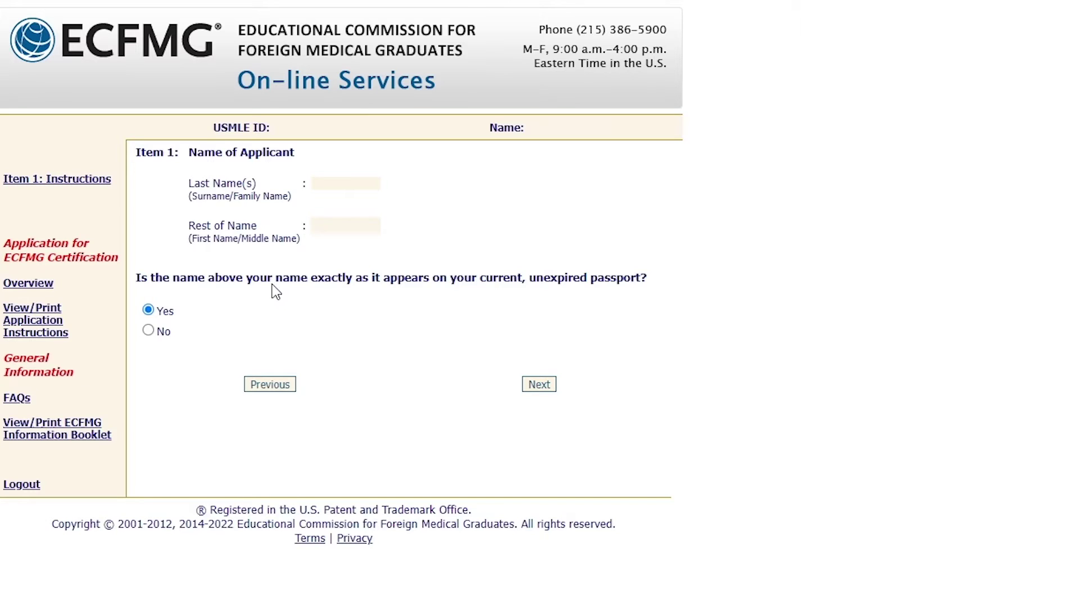
Confirm the name, date of birth, gender and e-mail, then save the Student education status.
left_click(541, 389)
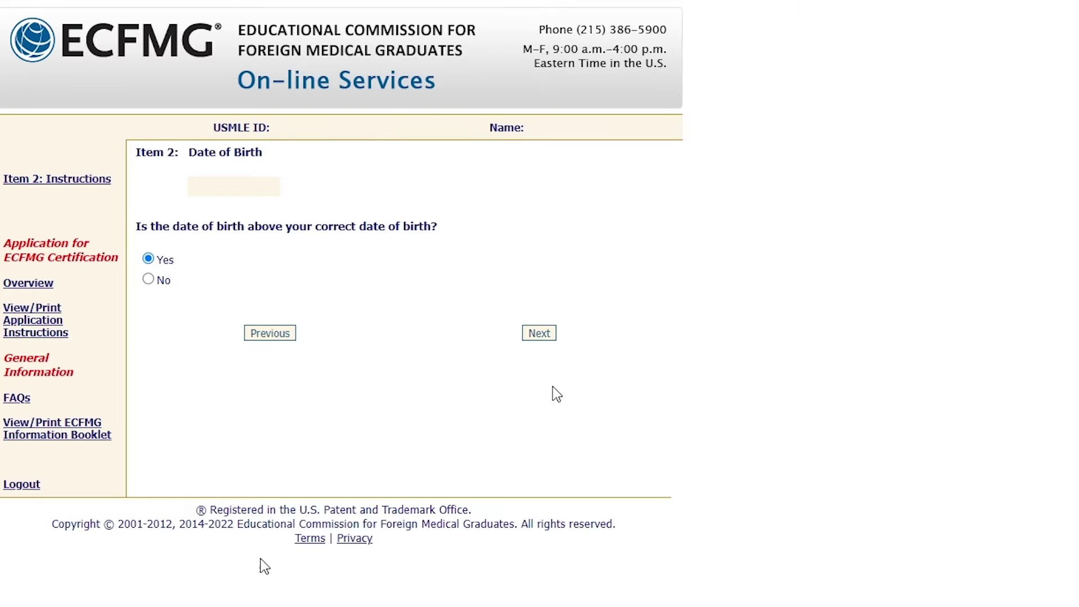
left_click(541, 334)
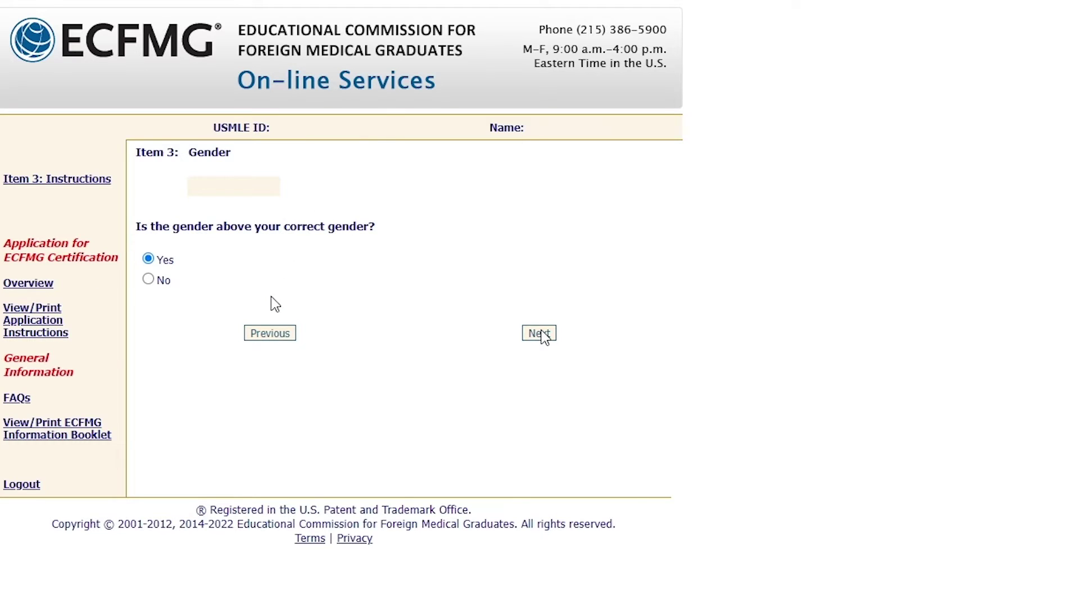
left_click(540, 334)
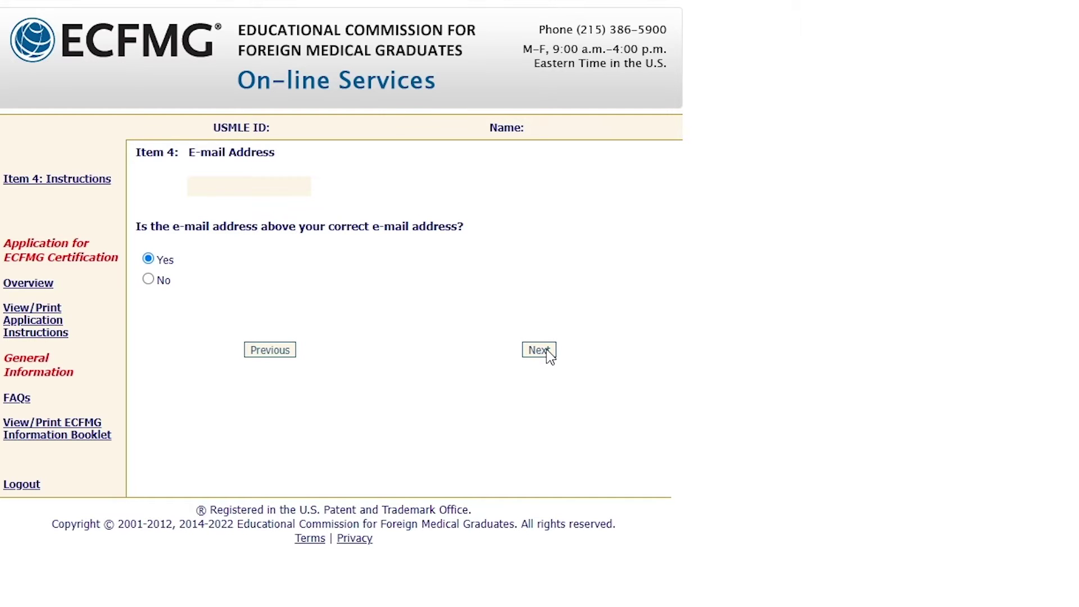
left_click(546, 349)
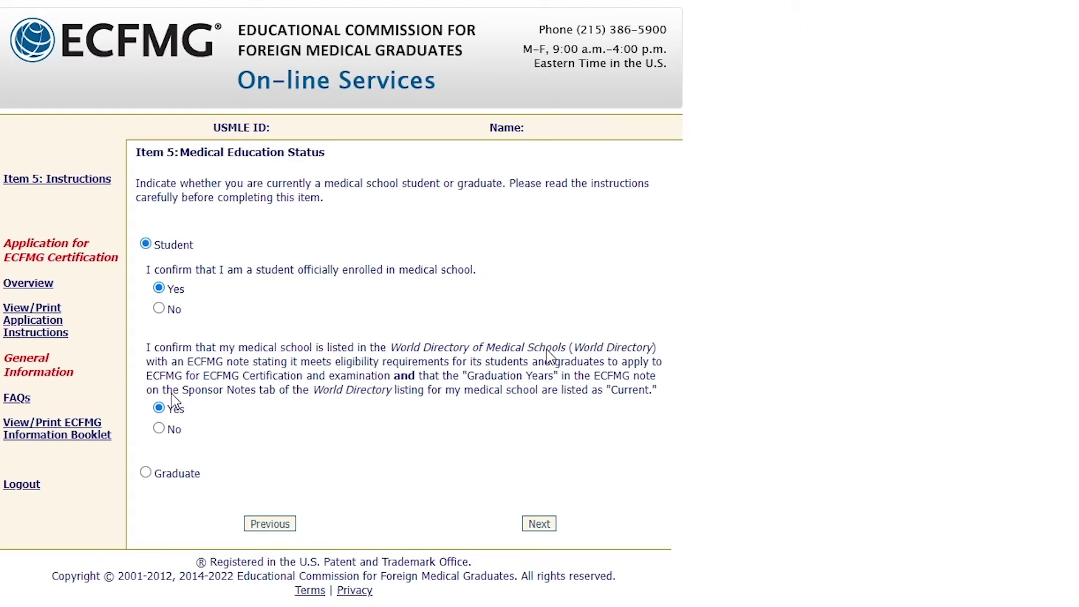
left_click(543, 525)
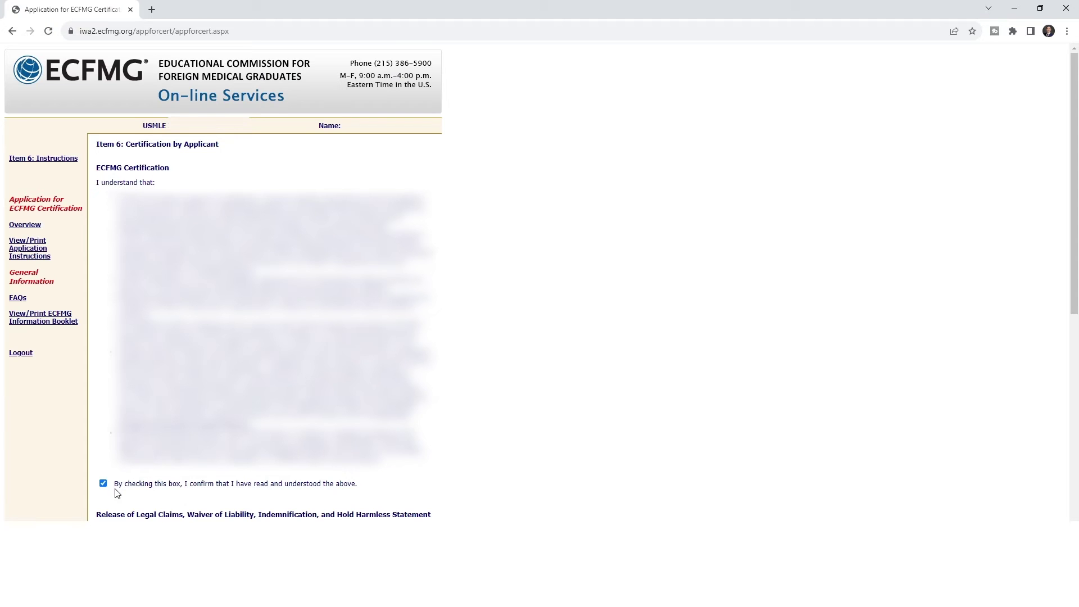
Agree to the final Item 6 certification statement to reach the application summary.
scroll(109, 493, "down", 7)
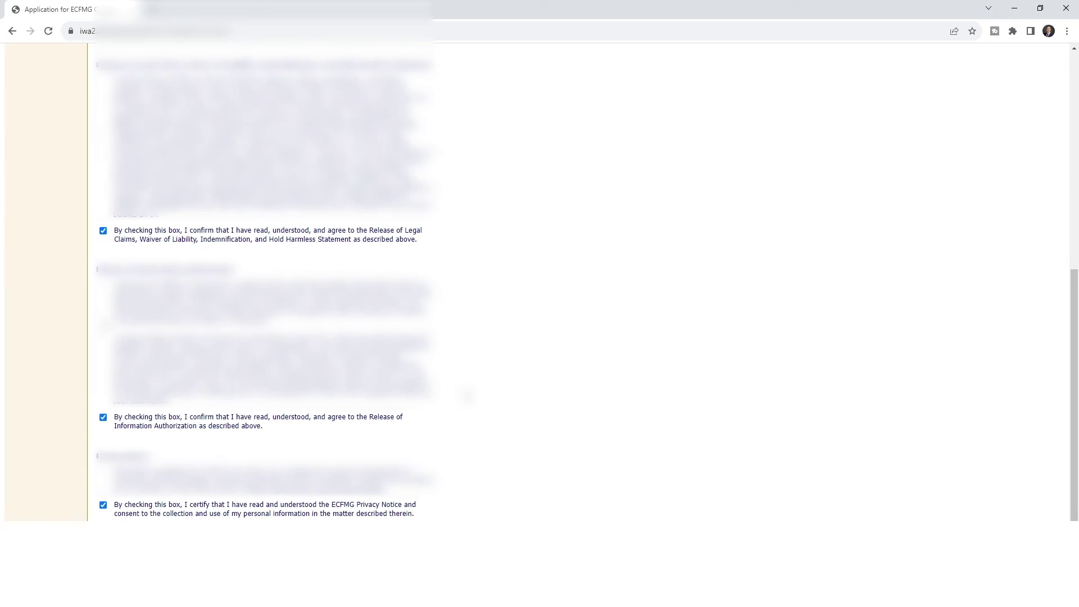
scroll(112, 502, "down", 2)
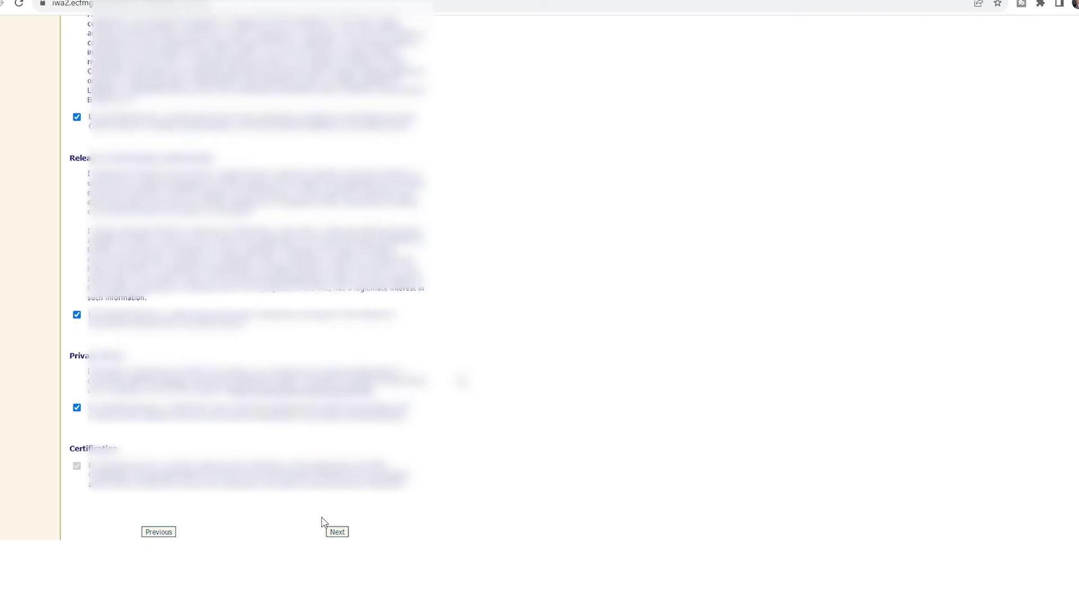
left_click(336, 532)
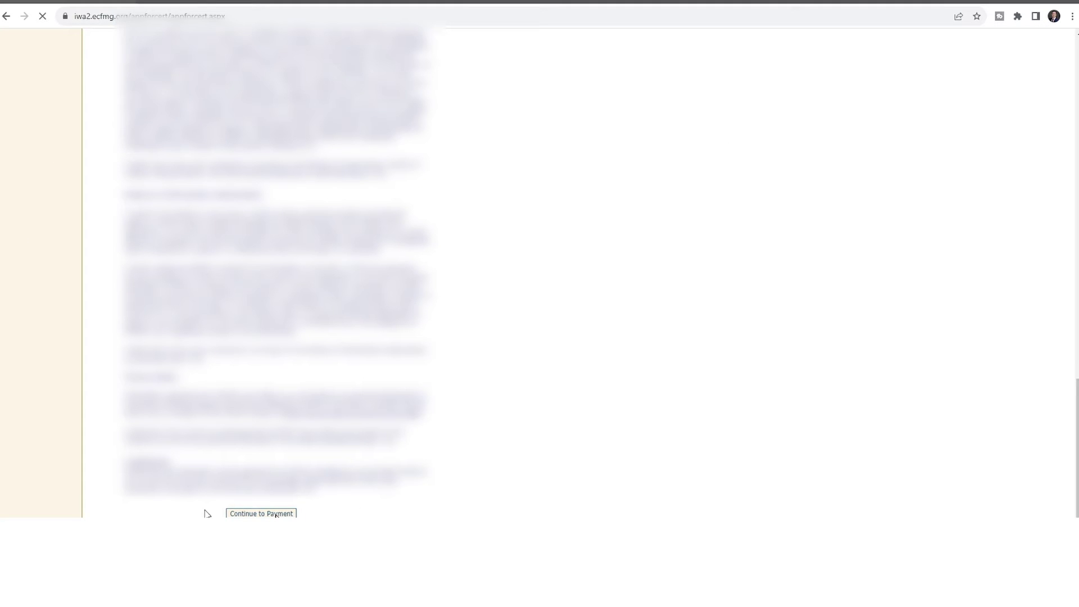
Switch to The Match Guy's Systematic Review & Meta Analysis Live Course page.
left_click(261, 513)
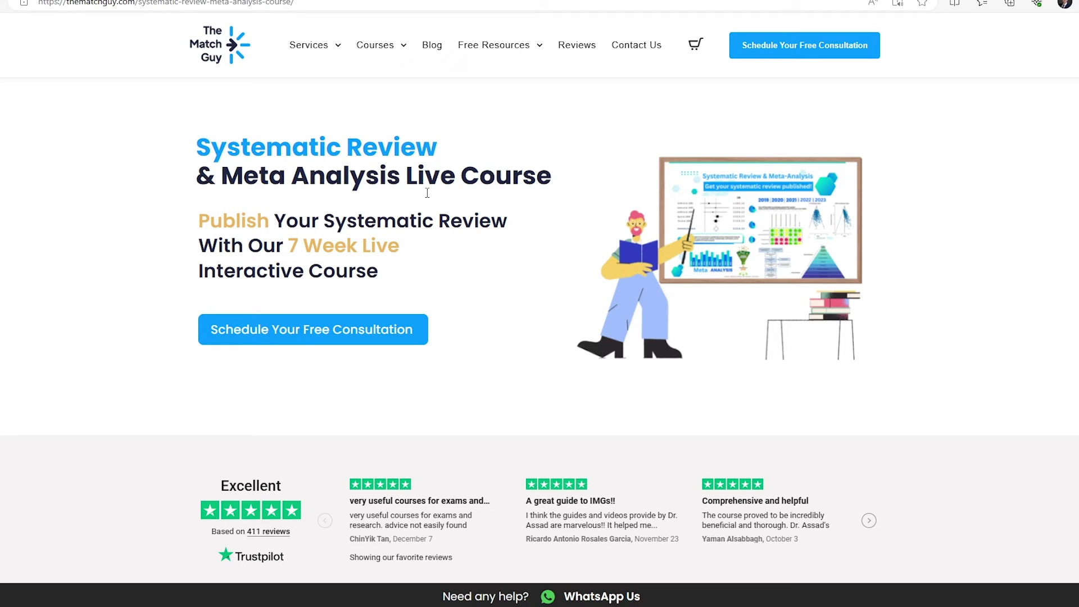
Bring up The Match Guy's Courses menu to reach the USMLE tutoring page.
mouse_move(402, 49)
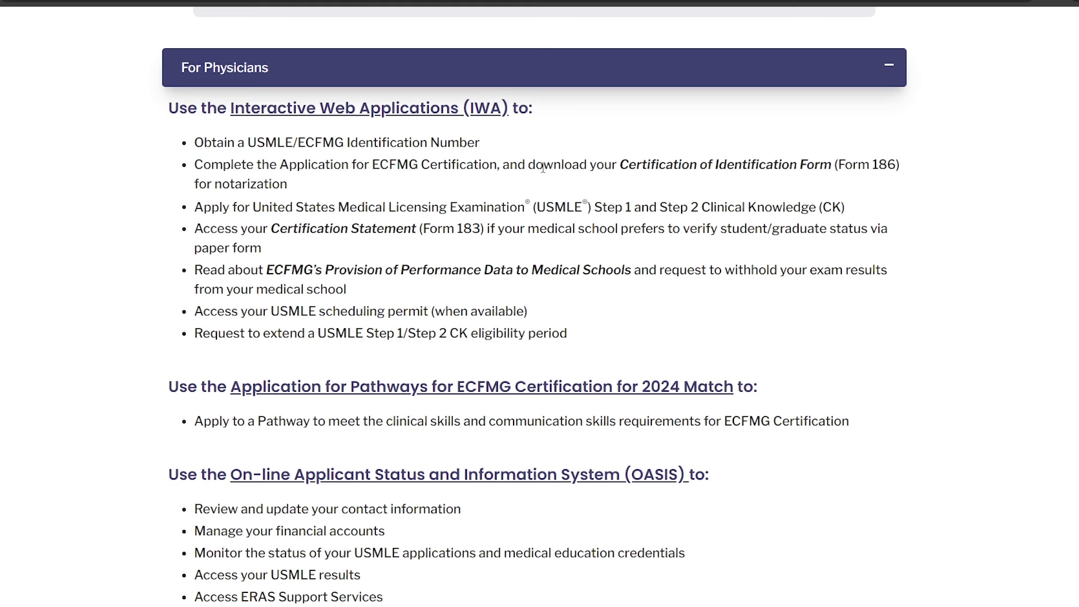
Highlight then clear the Form 186 phrase in the For Physicians list, and open the IWA site.
left_click_drag(528, 165, 896, 165)
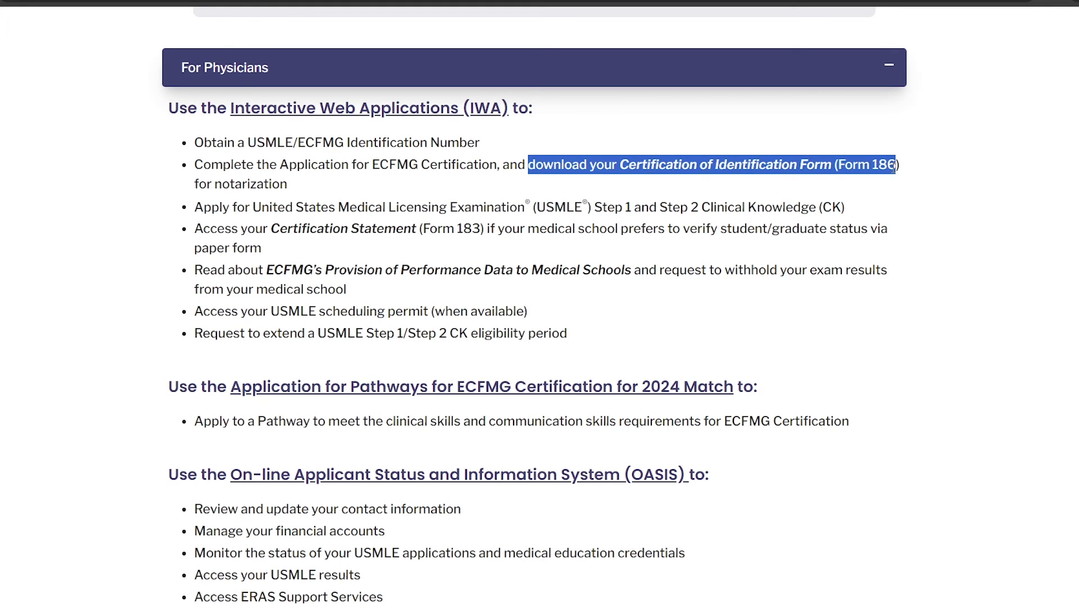
left_click(836, 192)
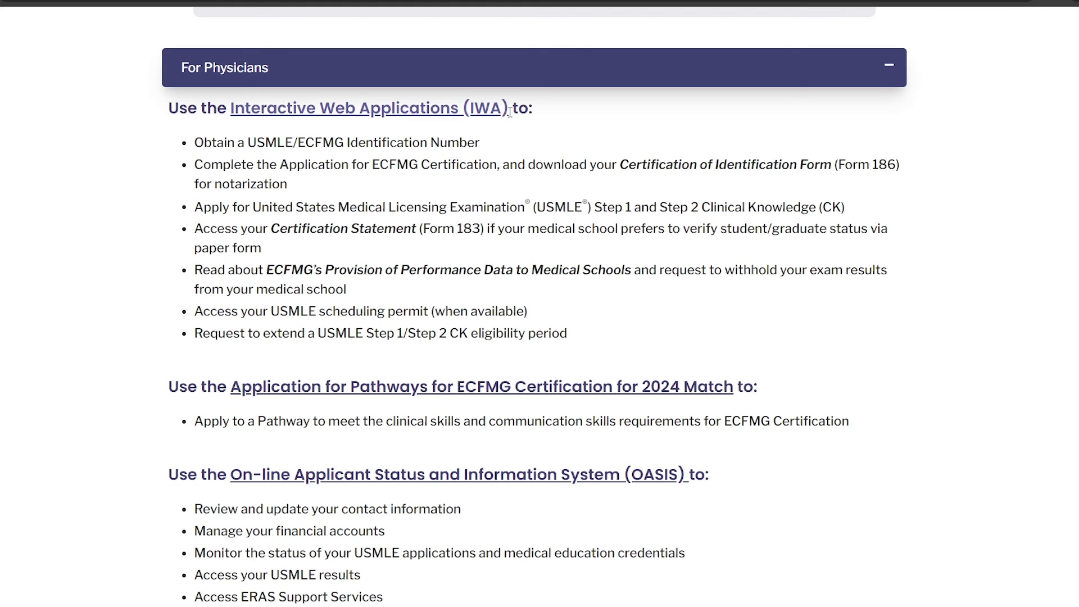
left_click(476, 114)
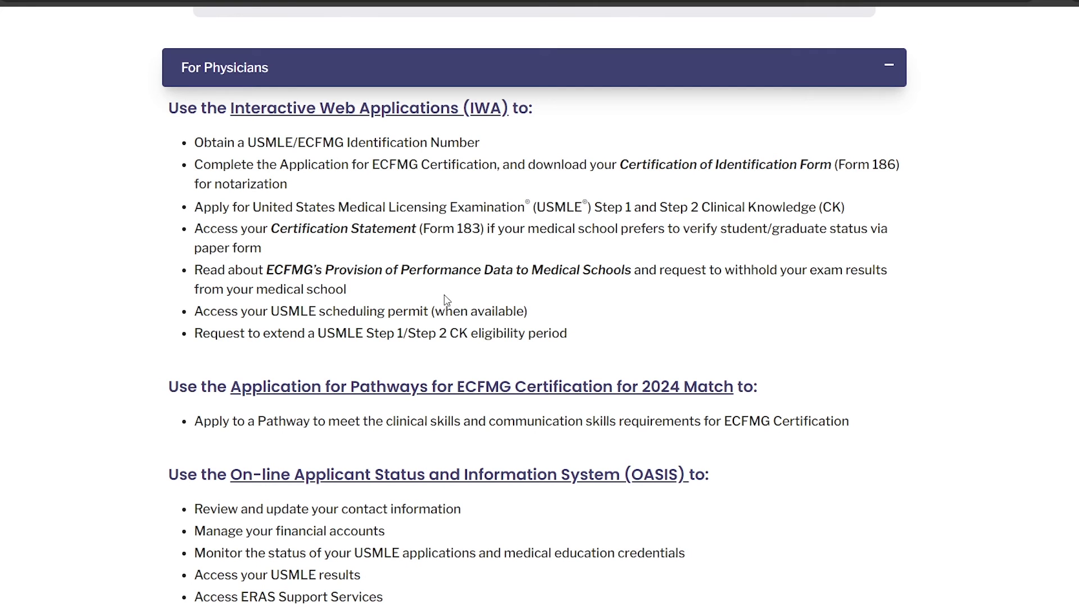
left_click_drag(272, 228, 485, 229)
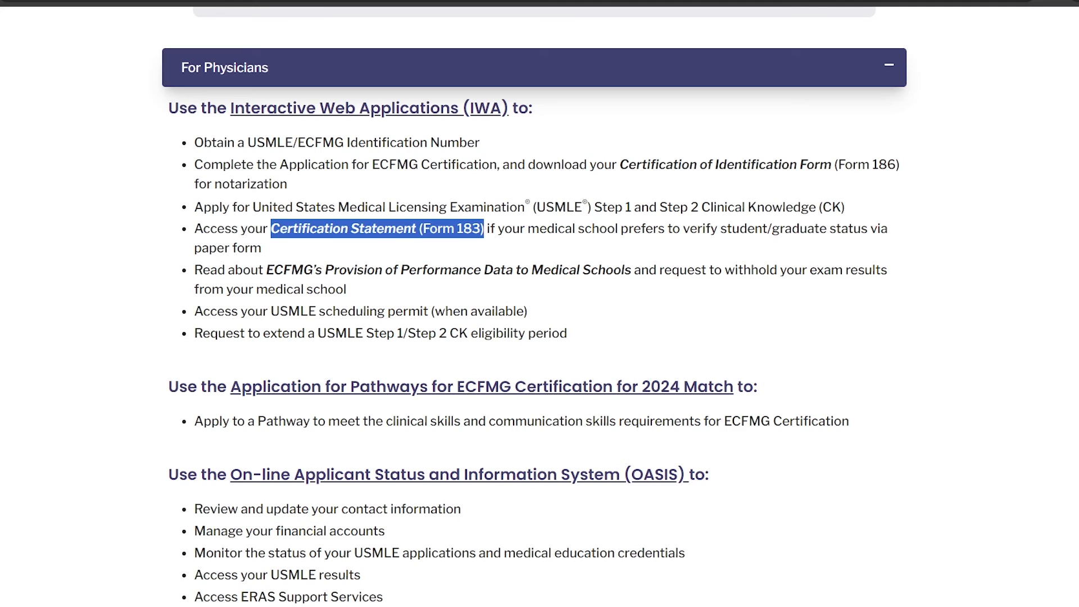
left_click(422, 283)
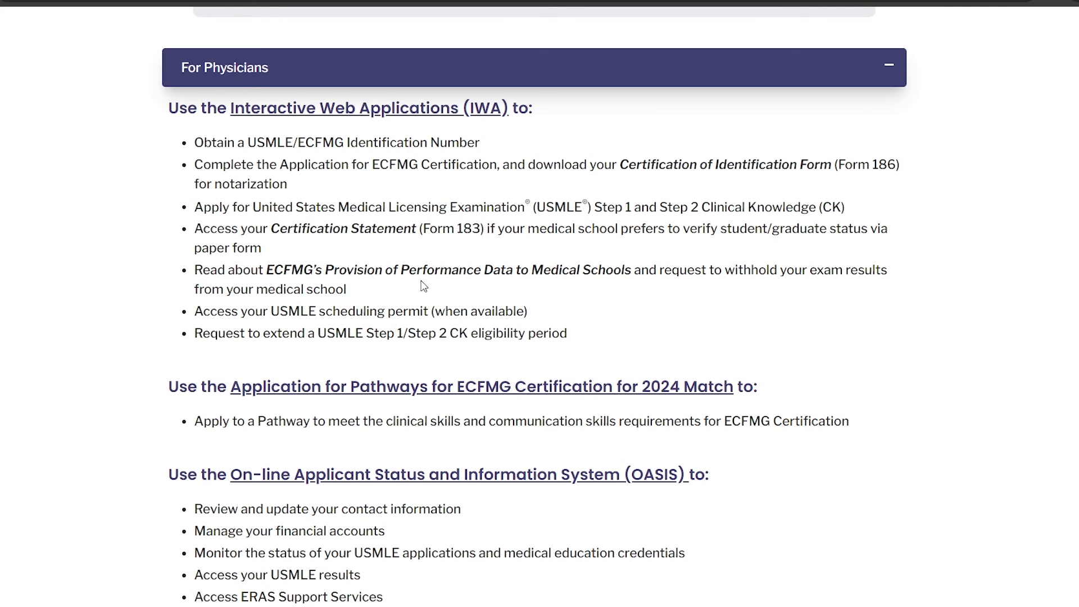
left_click_drag(202, 312, 437, 322)
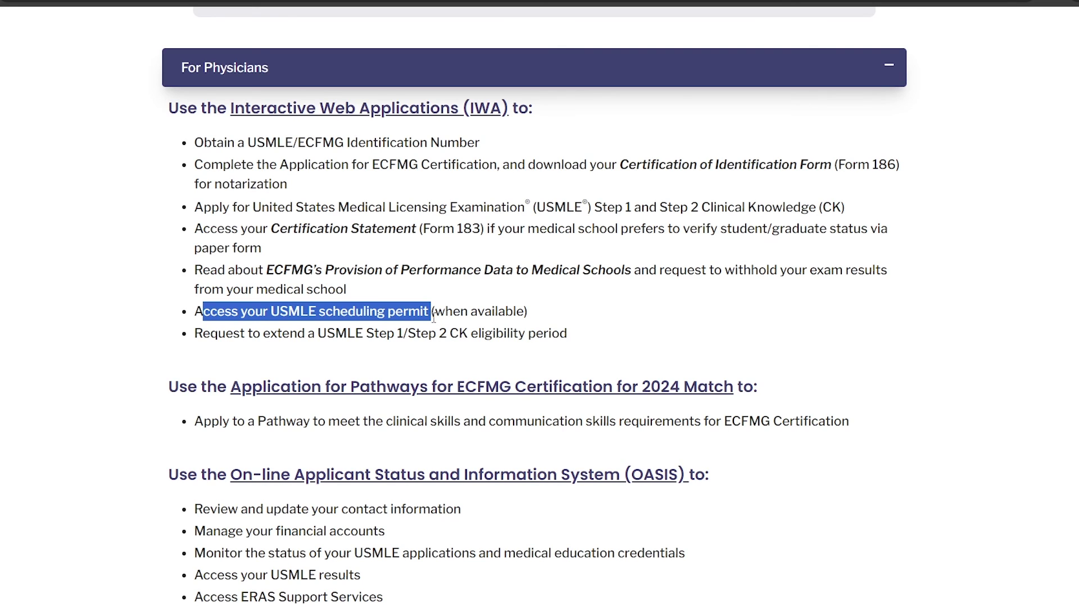
left_click(455, 286)
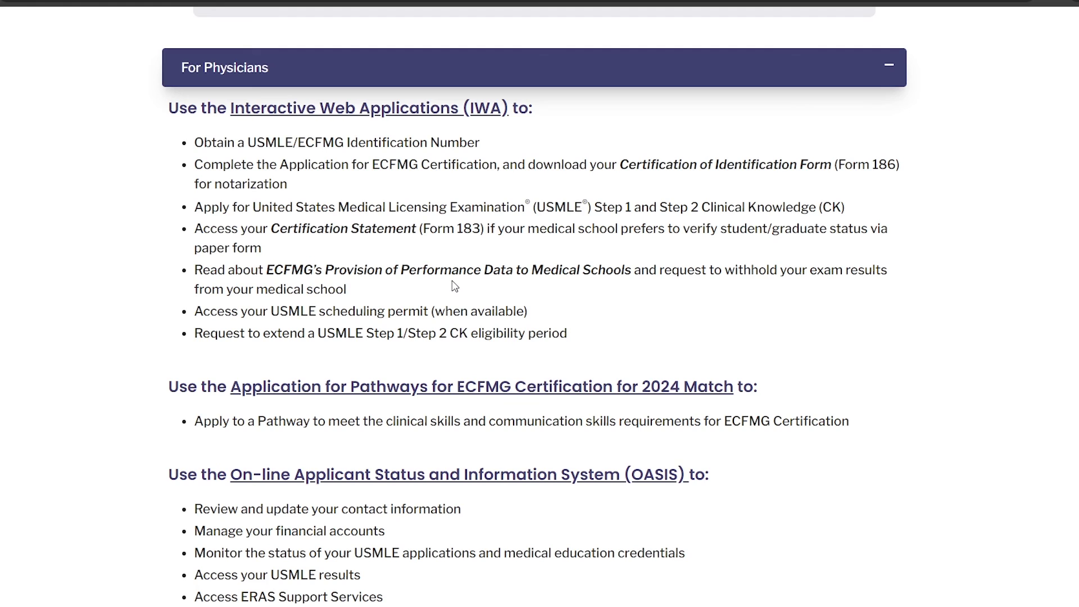